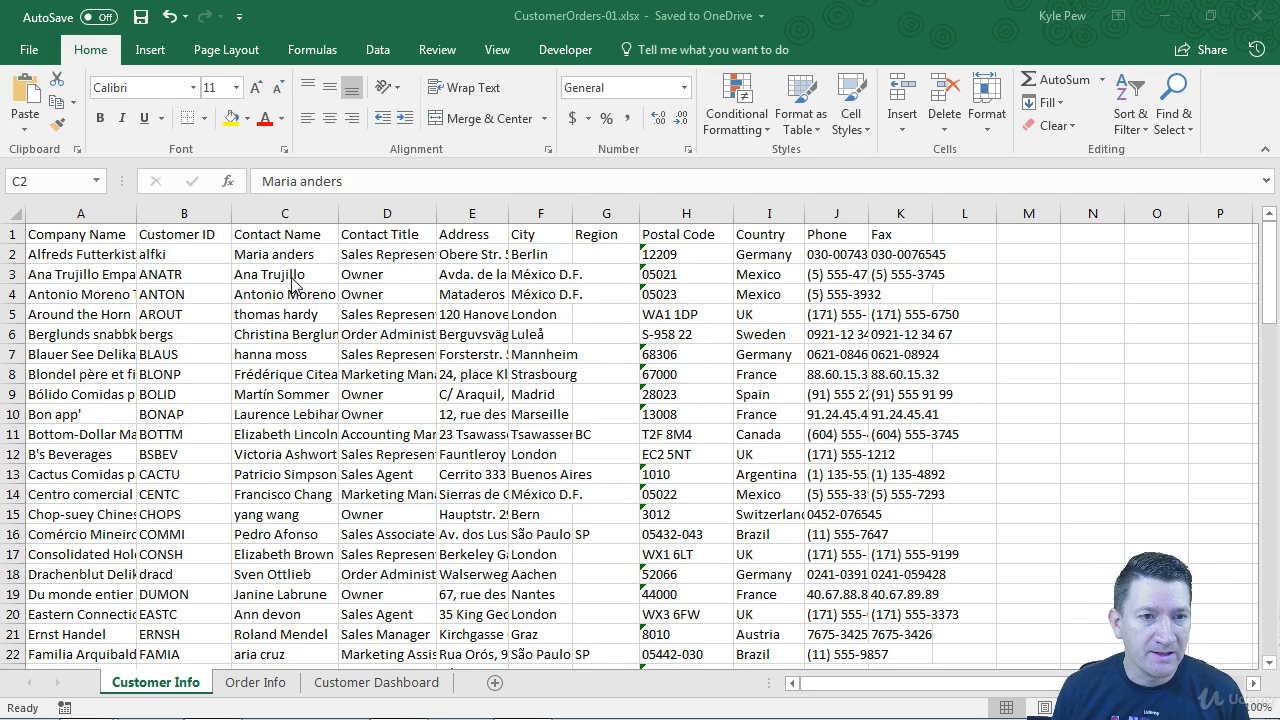
Select the Contact Name column C and review its names, finding ones written in lowercase
{"action": "left_click", "coordinate": [286, 234]}
{"action": "key", "text": "ctrl+space"}
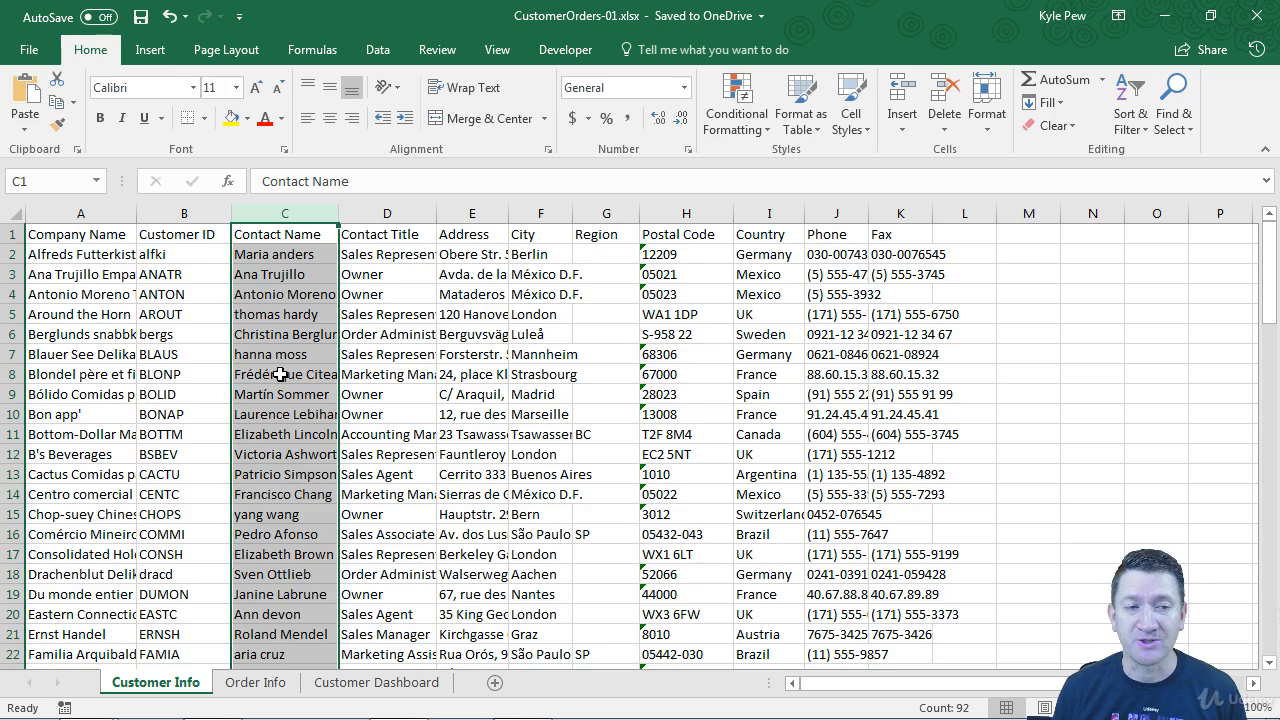
{"action": "left_click", "coordinate": [266, 255]}
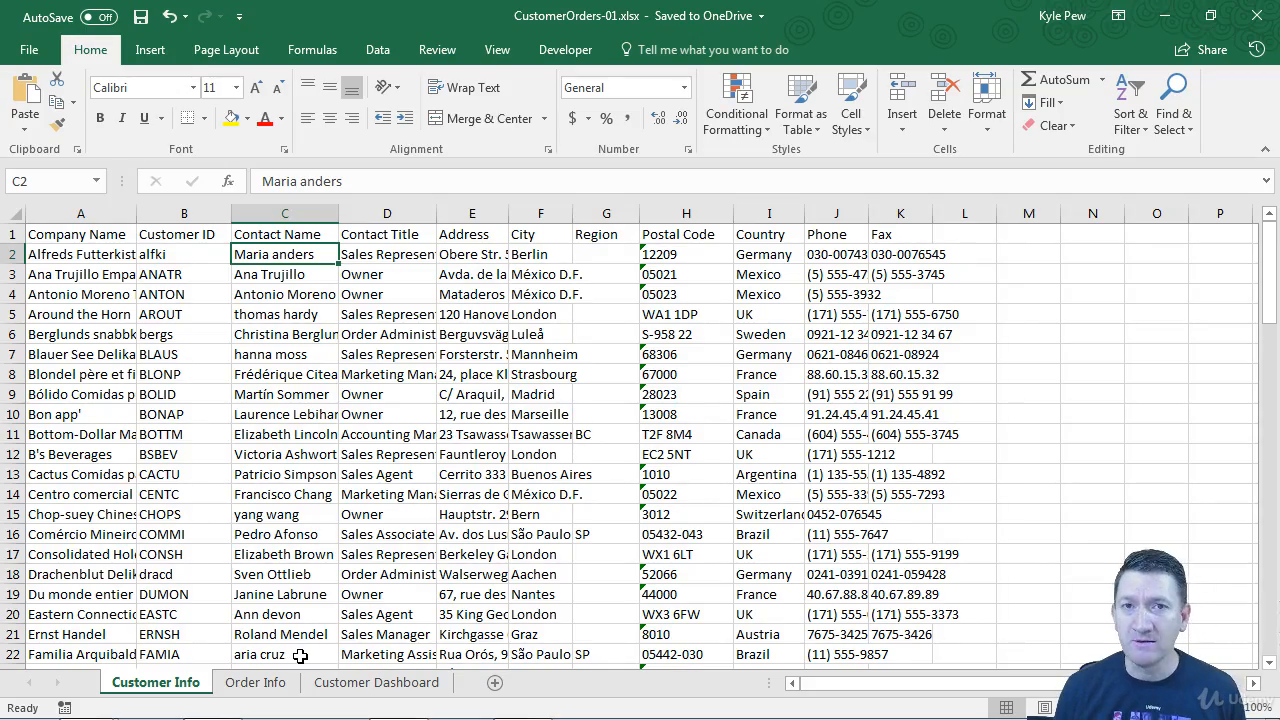
{"action": "scroll", "coordinate": [289, 569], "scroll_direction": "down", "scroll_amount": 6}
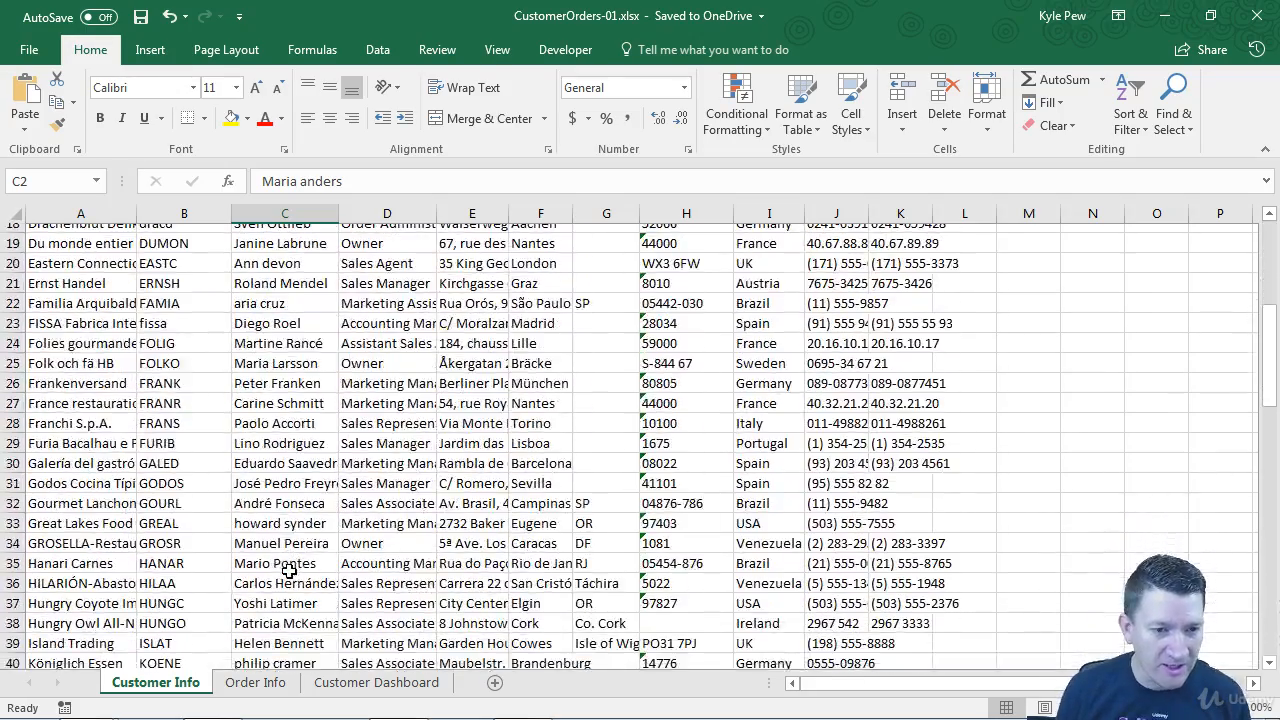
{"action": "scroll", "coordinate": [289, 571], "scroll_direction": "down", "scroll_amount": 3}
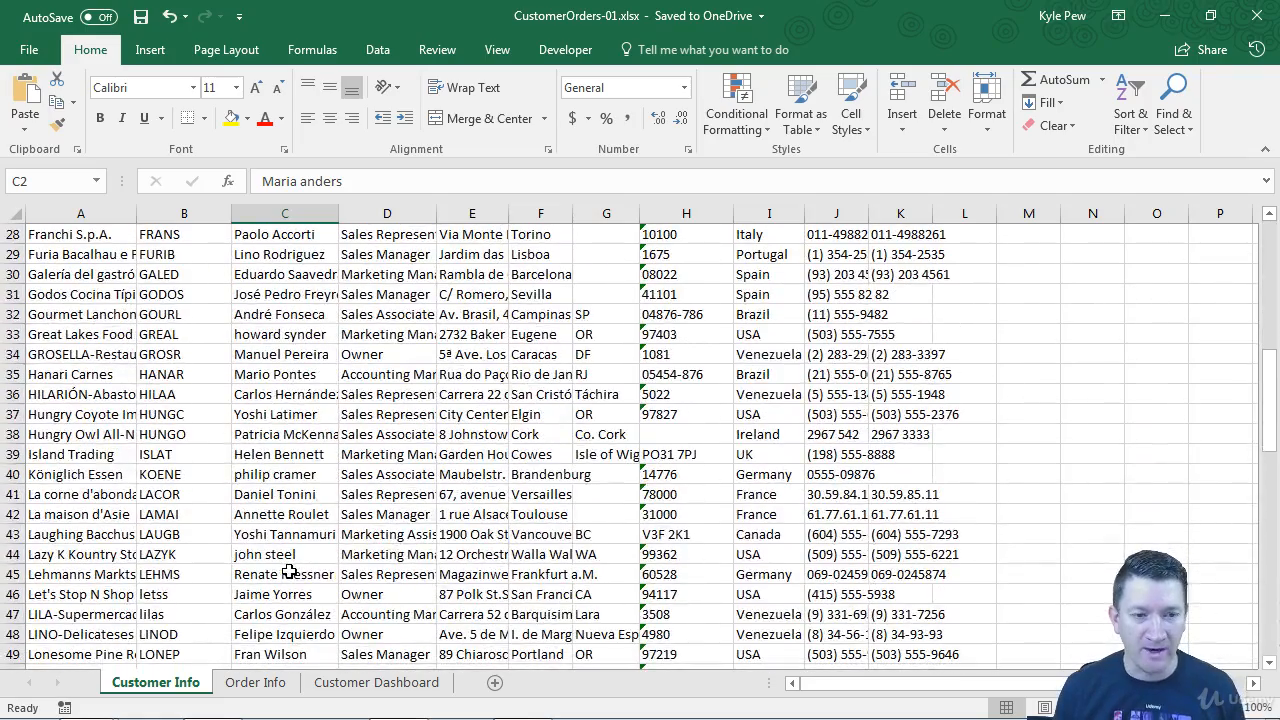
{"action": "left_click", "coordinate": [323, 554]}
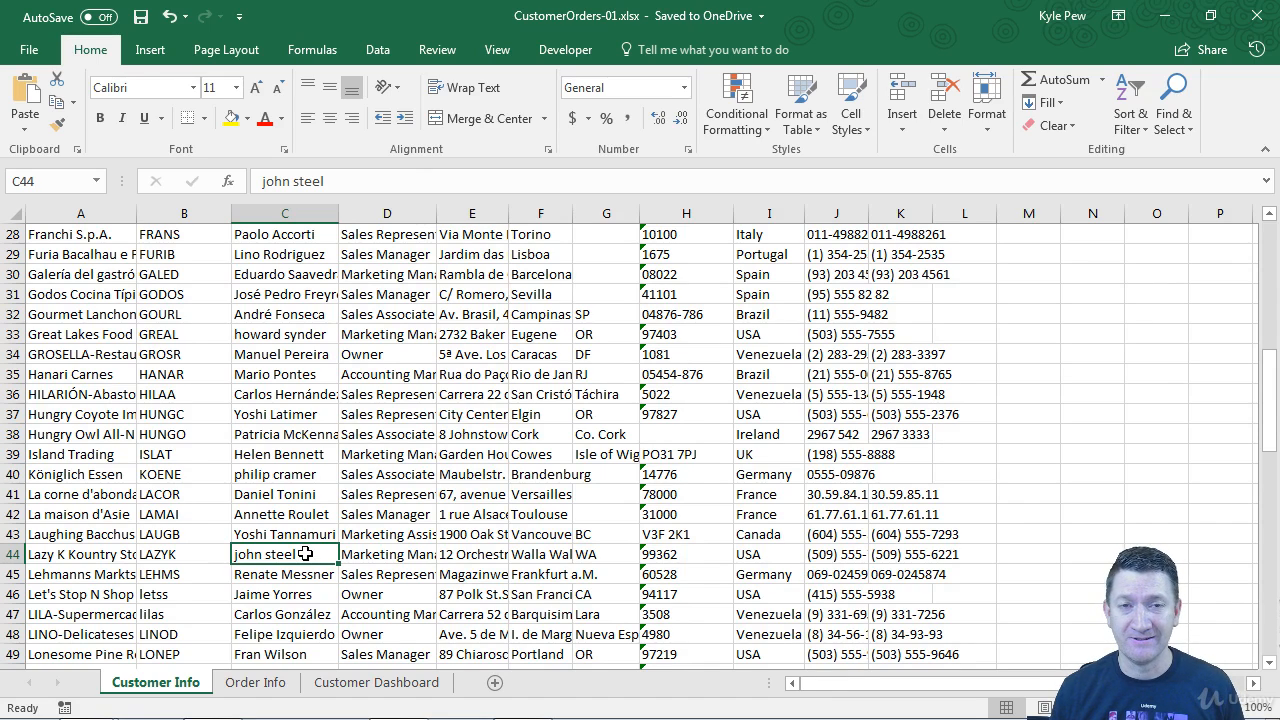
{"action": "scroll", "coordinate": [305, 553], "scroll_direction": "up", "scroll_amount": 9}
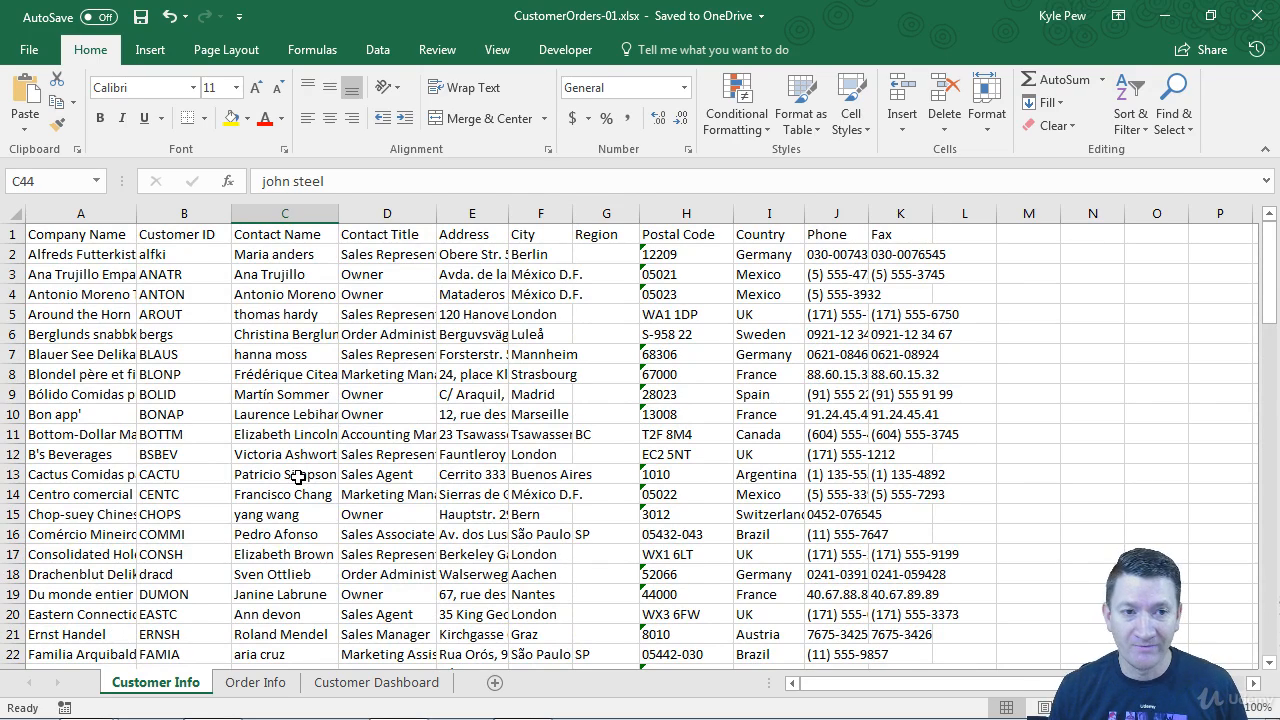
Insert a blank column D before Contact Title and enter the heading 'Contact Name' in D1
{"action": "left_click", "coordinate": [375, 213]}
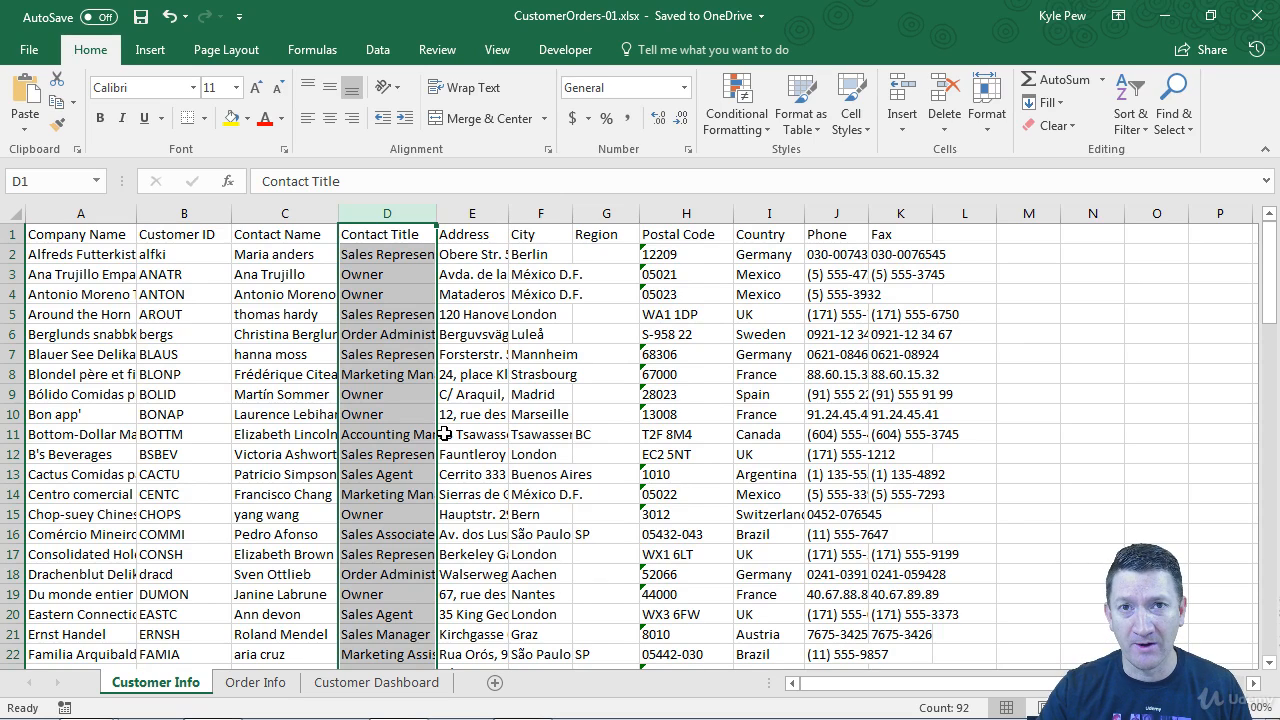
{"action": "key", "text": "ctrl+shift+plus"}
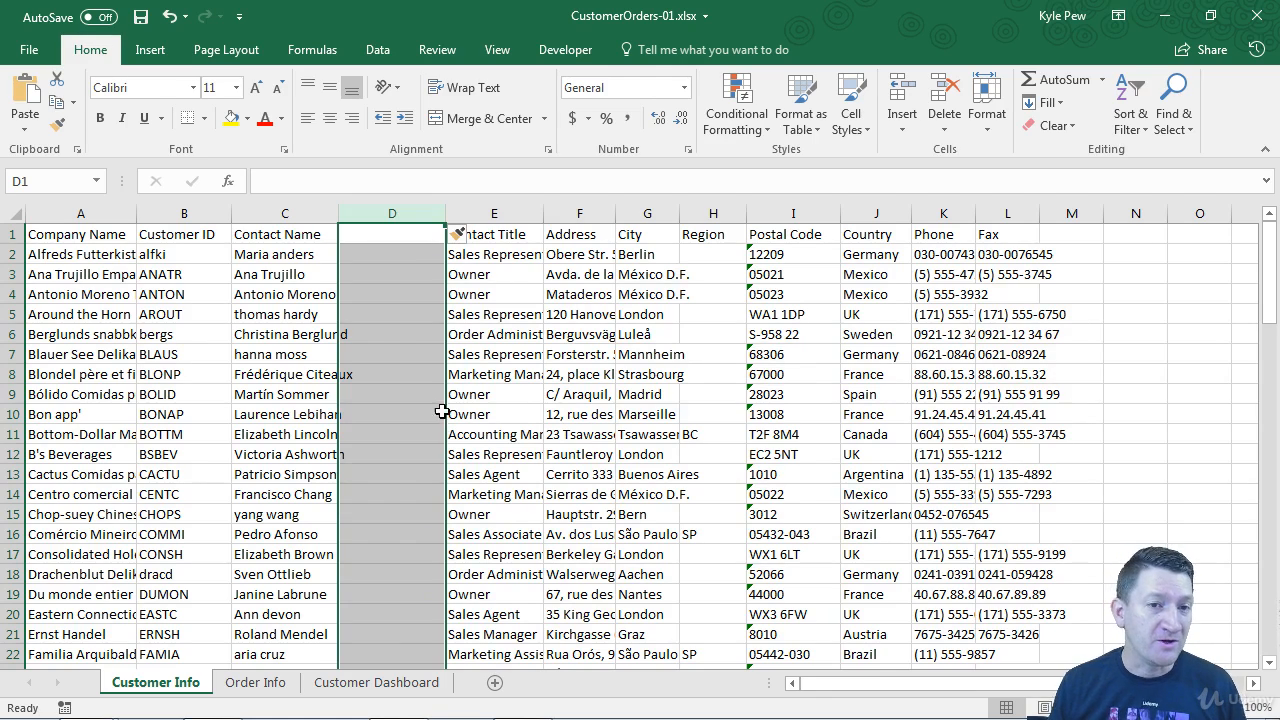
{"action": "right_click", "coordinate": [420, 222]}
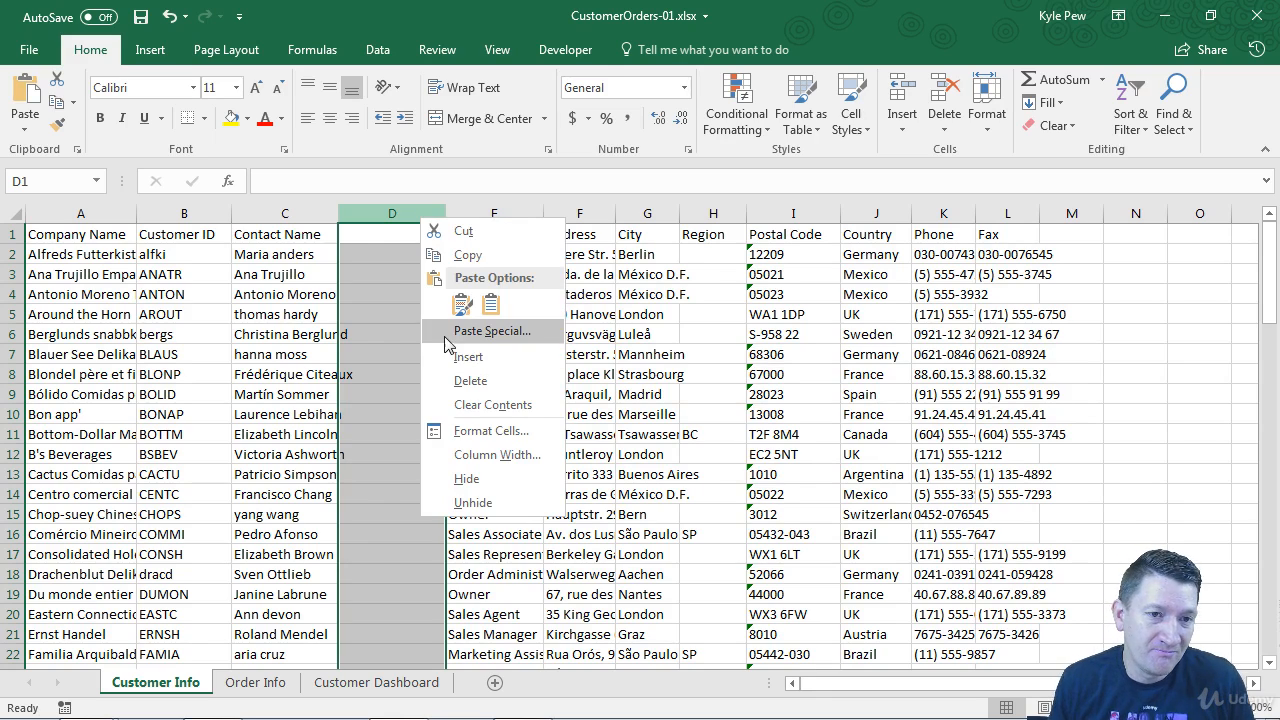
{"action": "key", "text": "Escape"}
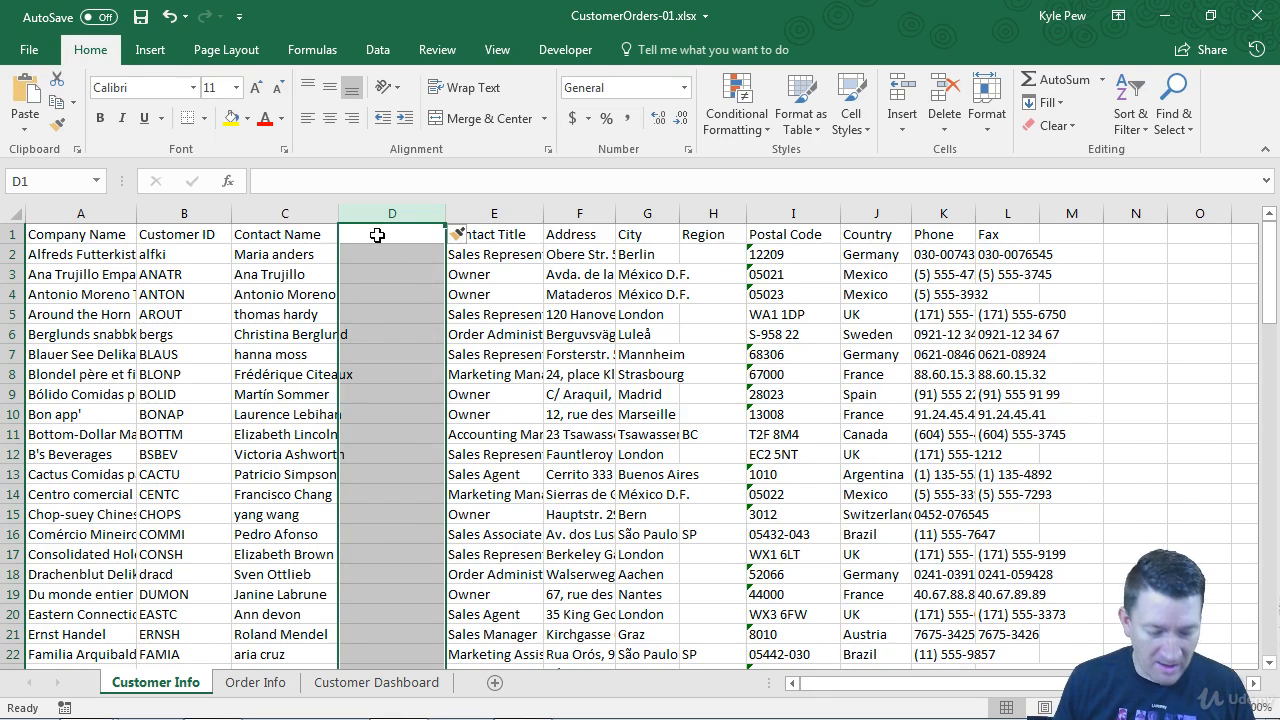
{"action": "type", "text": "Con"}
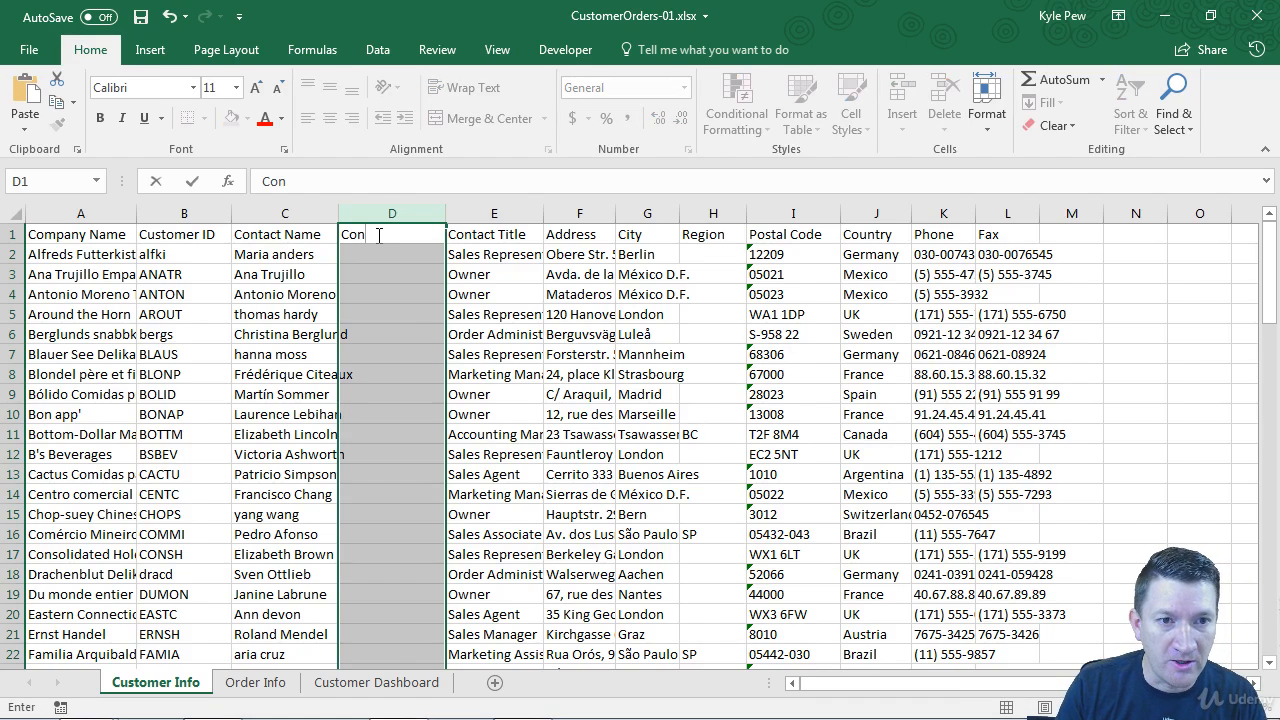
{"action": "type", "text": "tact"}
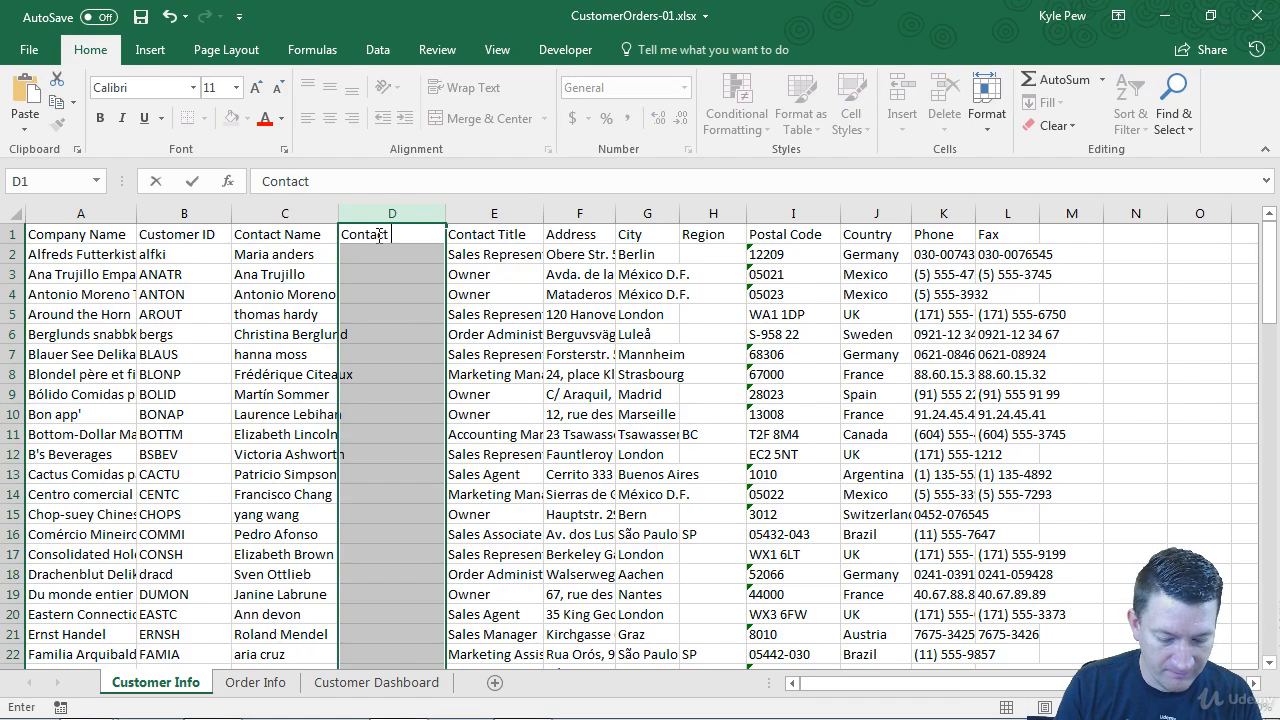
{"action": "type", "text": " Name"}
{"action": "key", "text": "Return"}
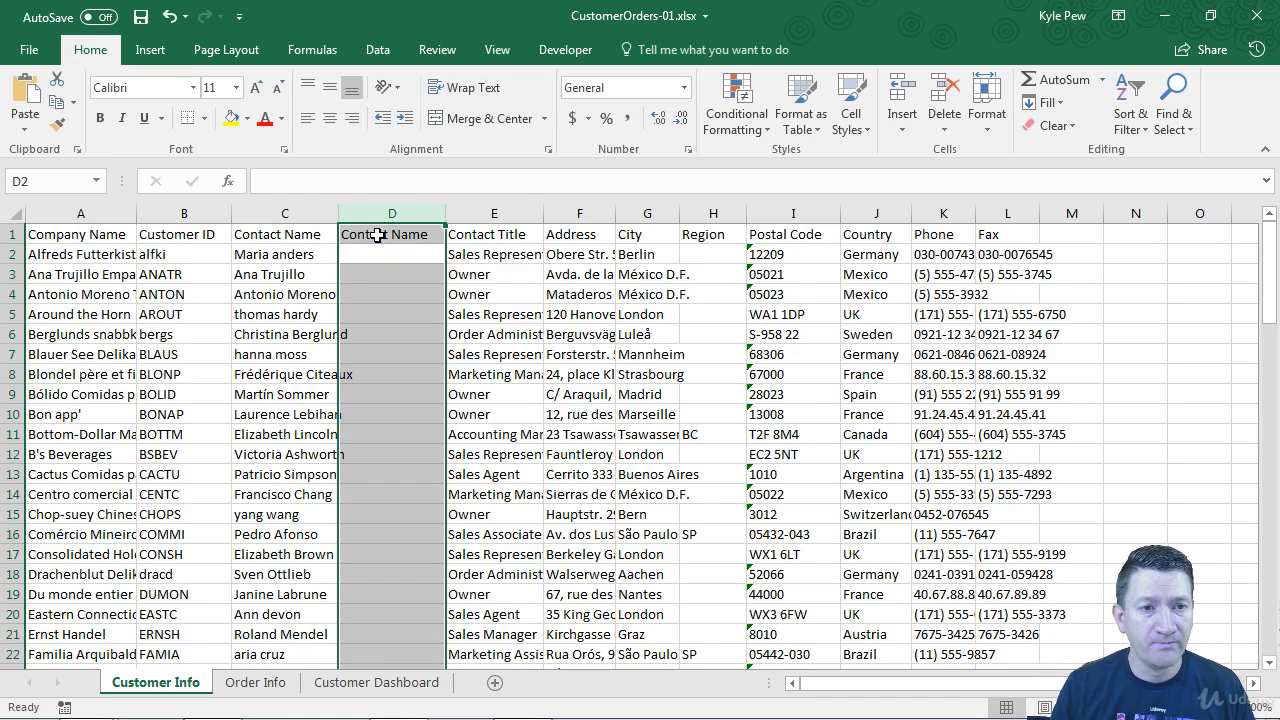
Enter the formula =PROPER(C2) in cell D2 to capitalize the first contact's name
{"action": "left_click", "coordinate": [368, 256]}
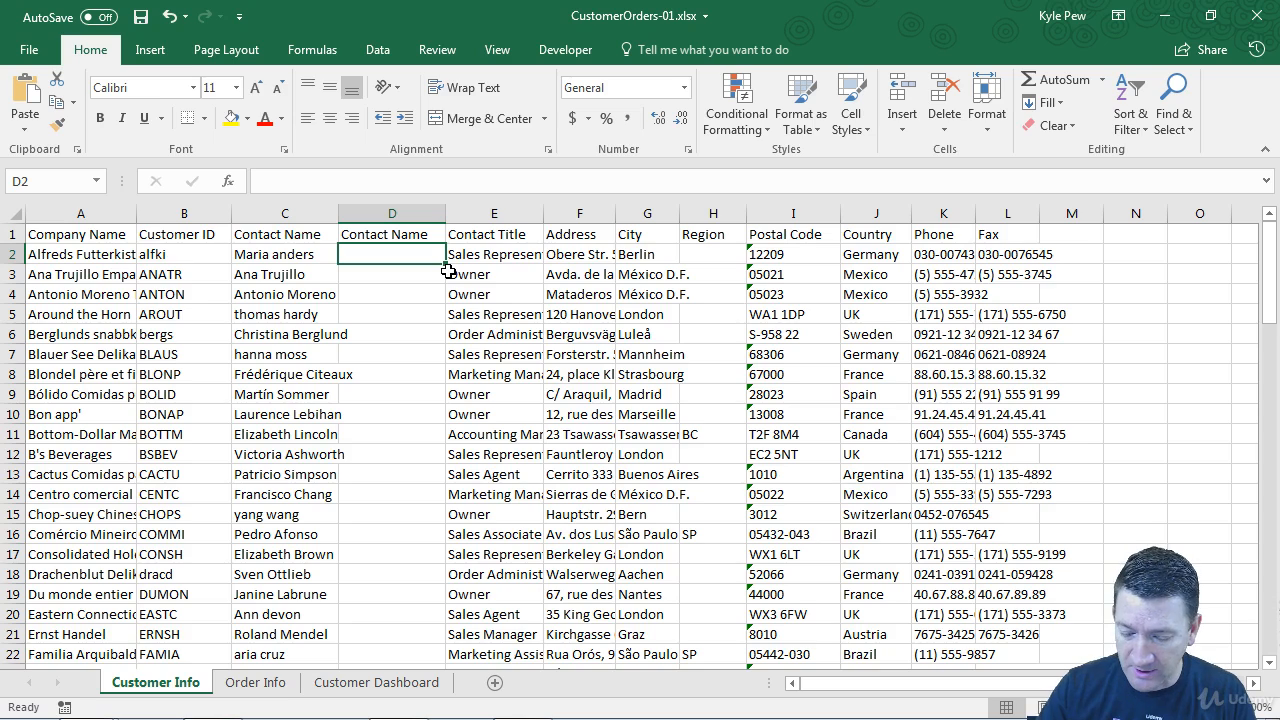
{"action": "type", "text": "="}
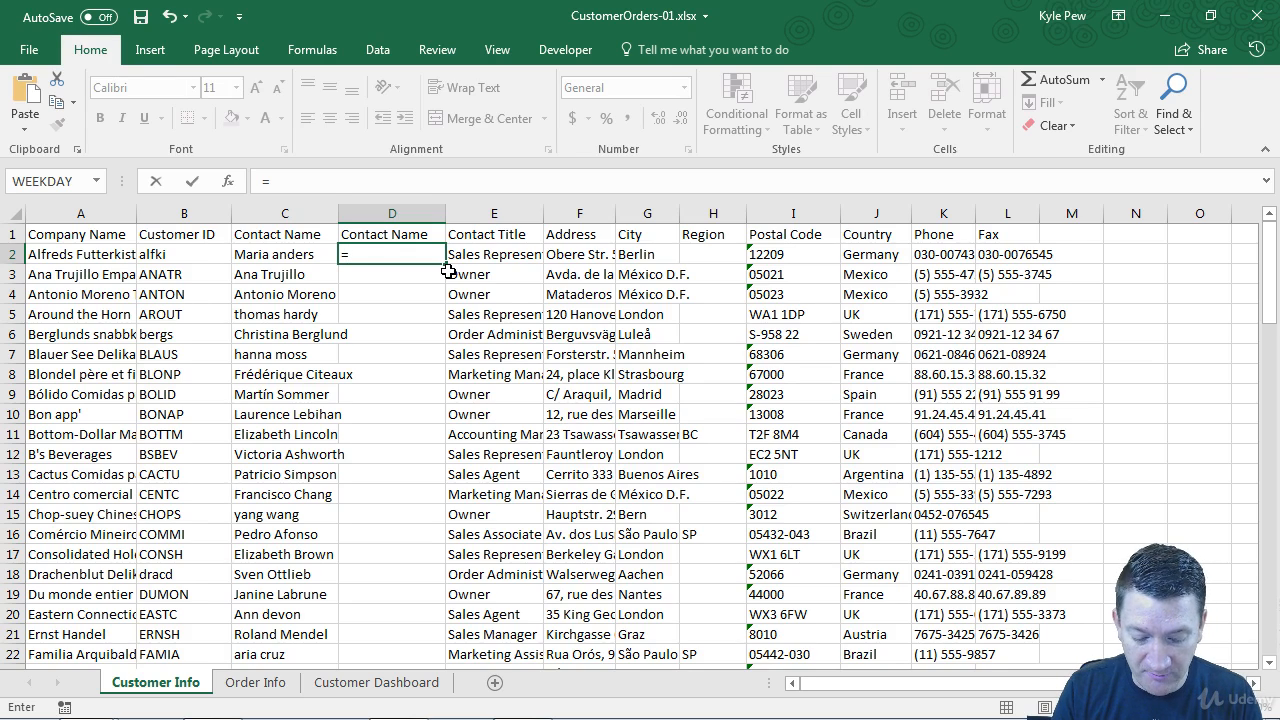
{"action": "type", "text": "proper"}
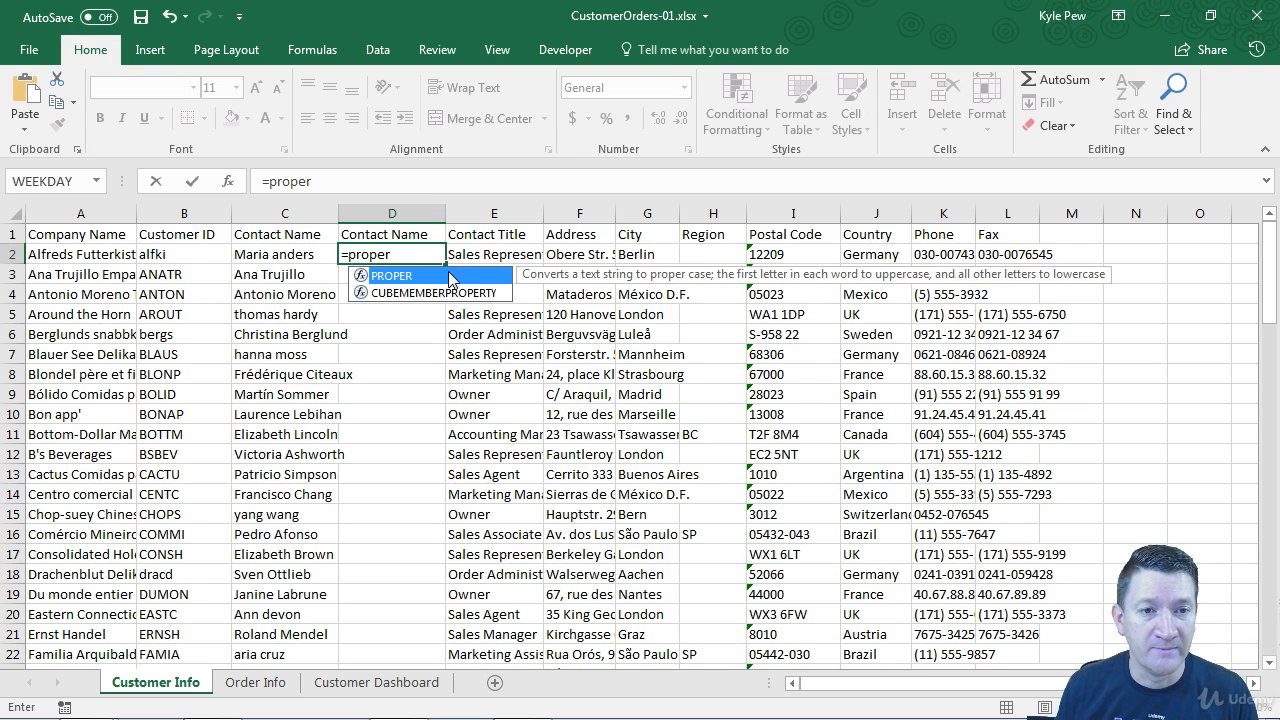
{"action": "double_click", "coordinate": [386, 278]}
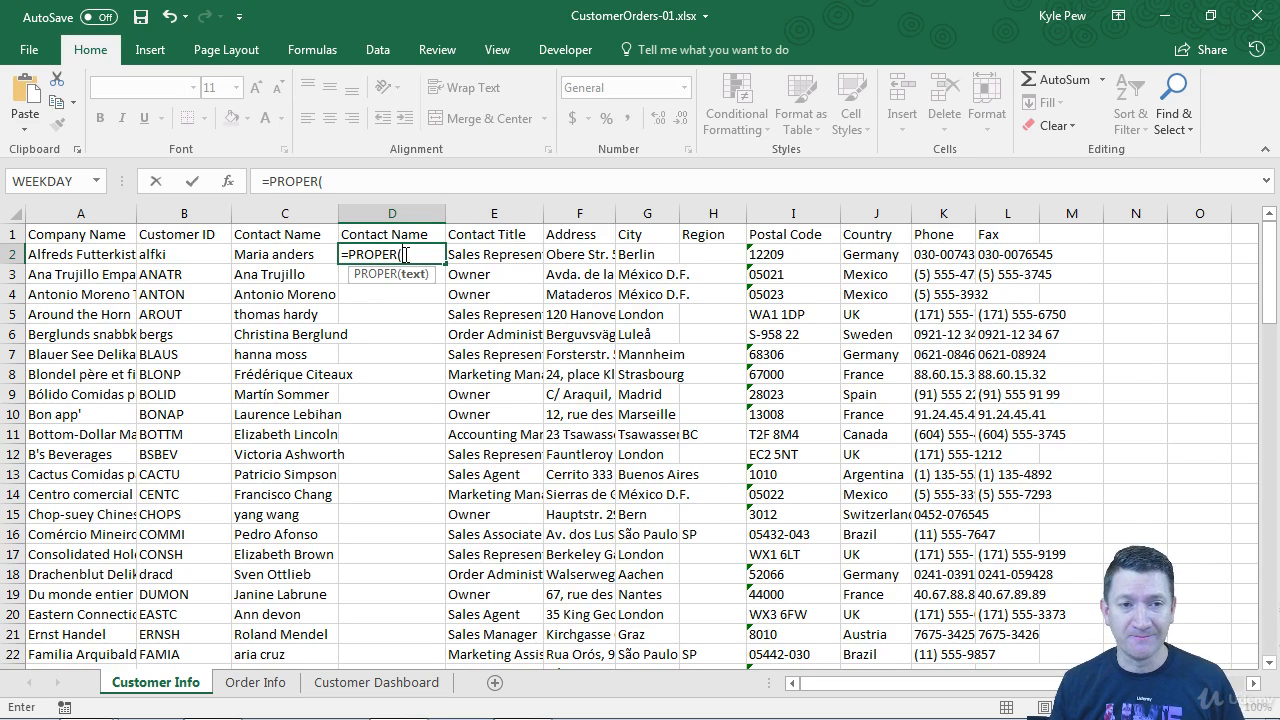
{"action": "left_click", "coordinate": [277, 255]}
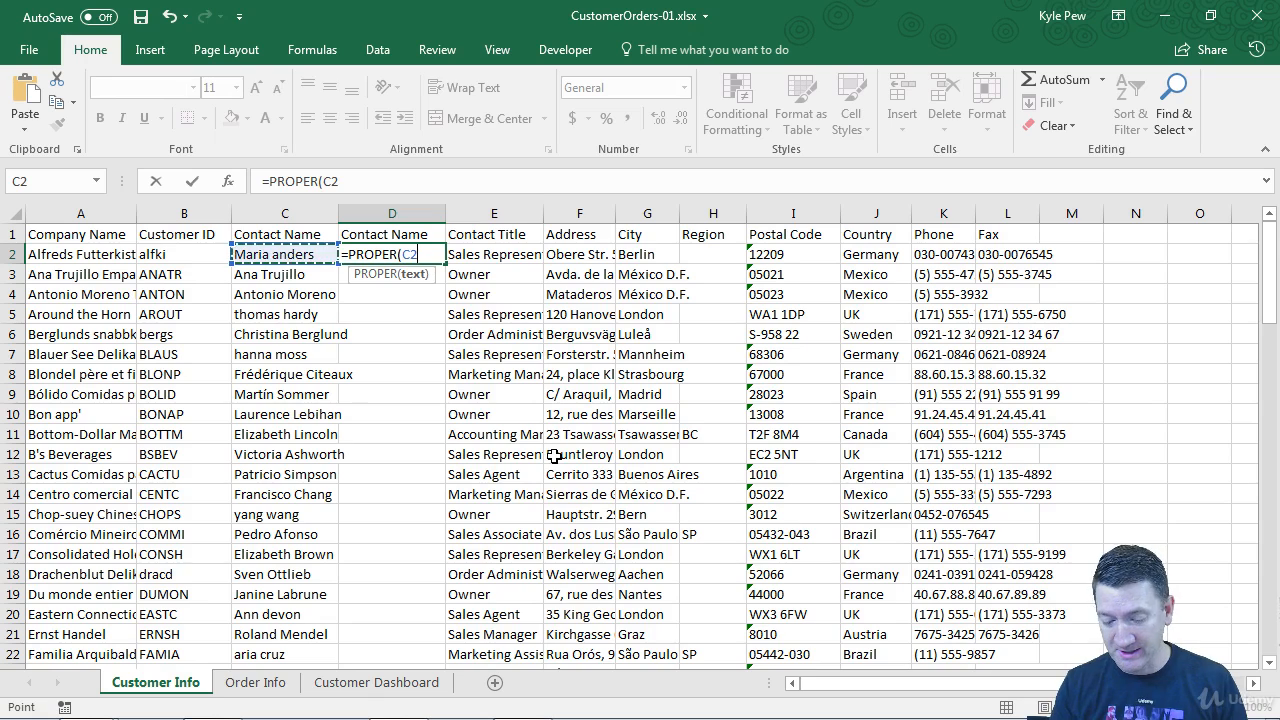
{"action": "type", "text": ")"}
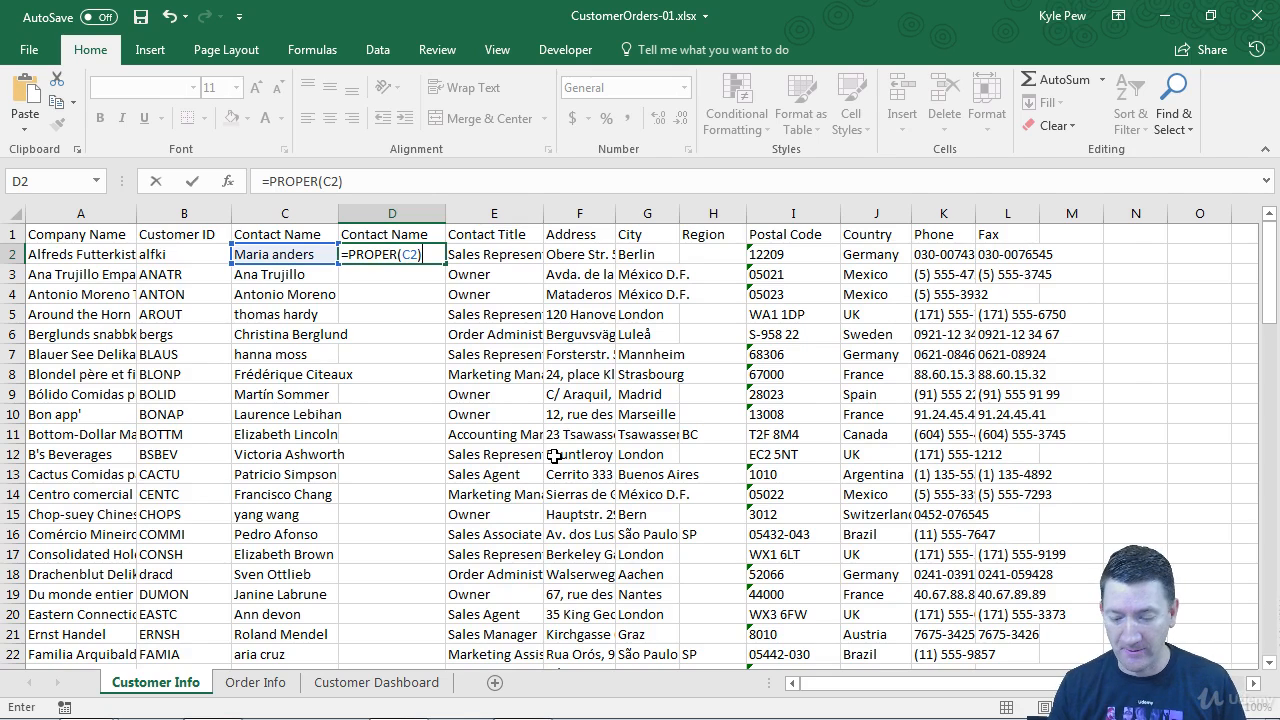
{"action": "key", "text": "Return"}
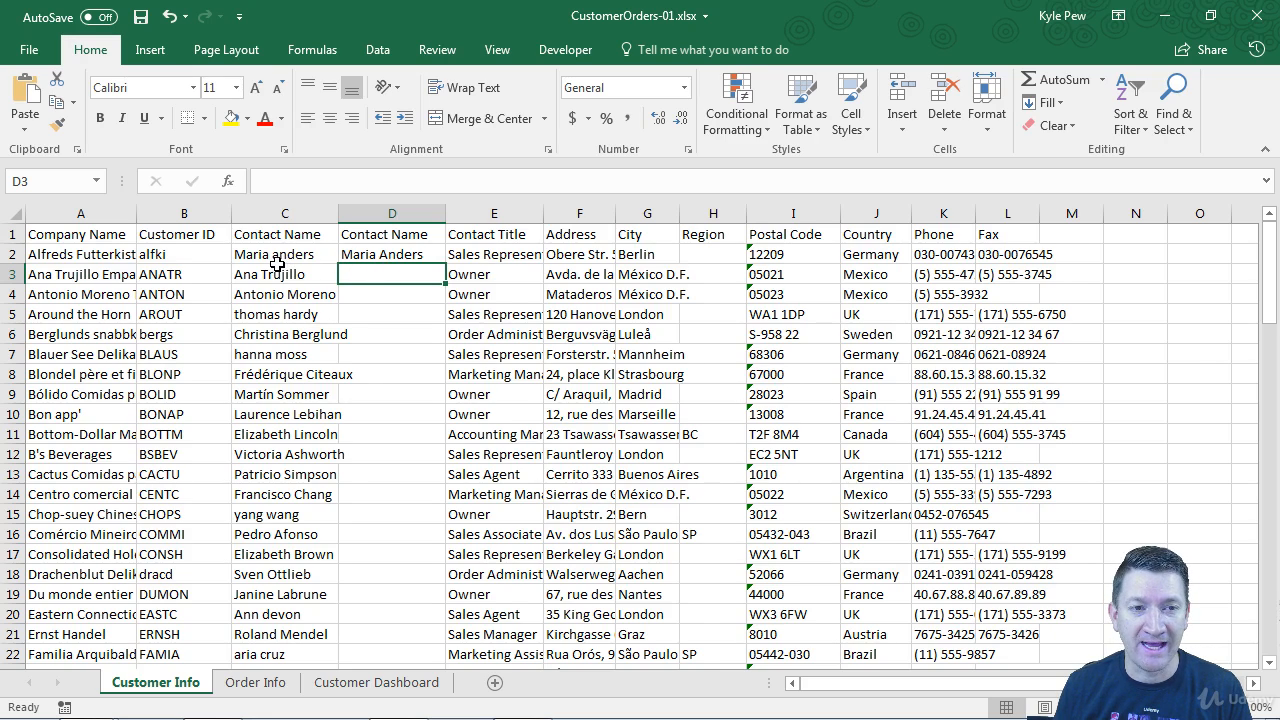
Copy the =PROPER formula from D2 down column D through row 92
{"action": "left_click", "coordinate": [380, 255]}
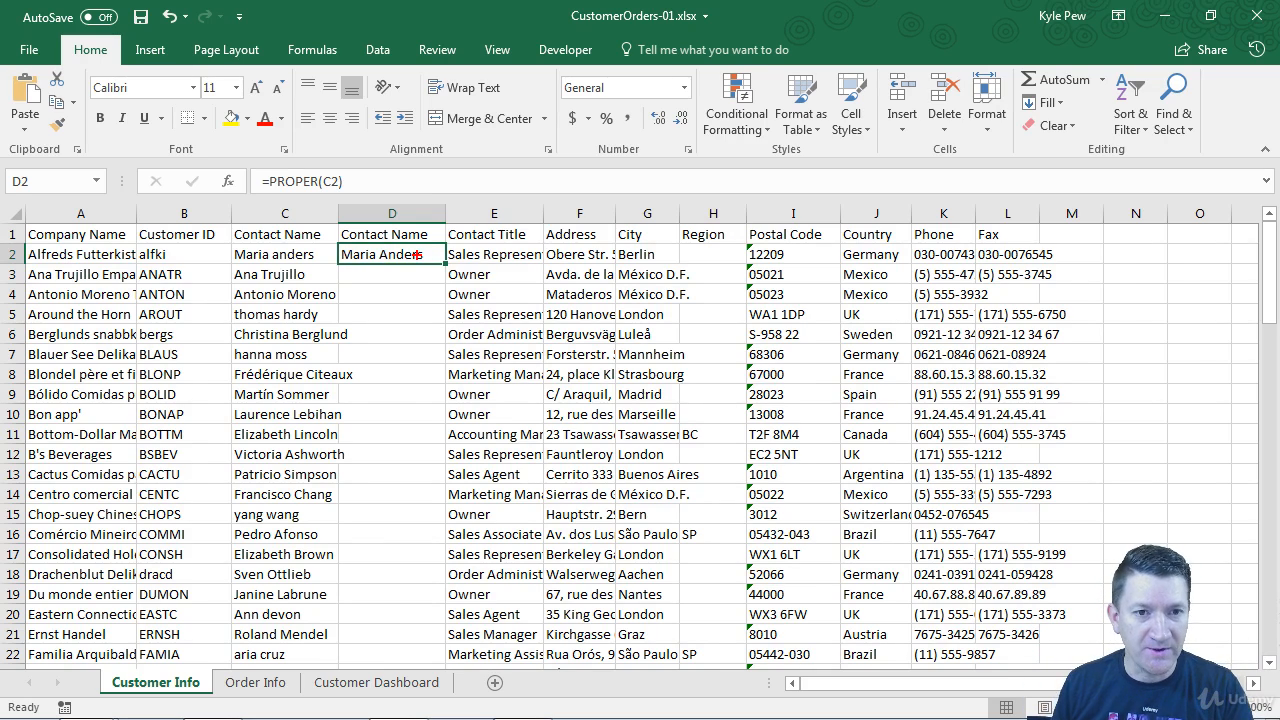
{"action": "left_click_drag", "start_coordinate": [450, 261], "coordinate": [746, 262]}
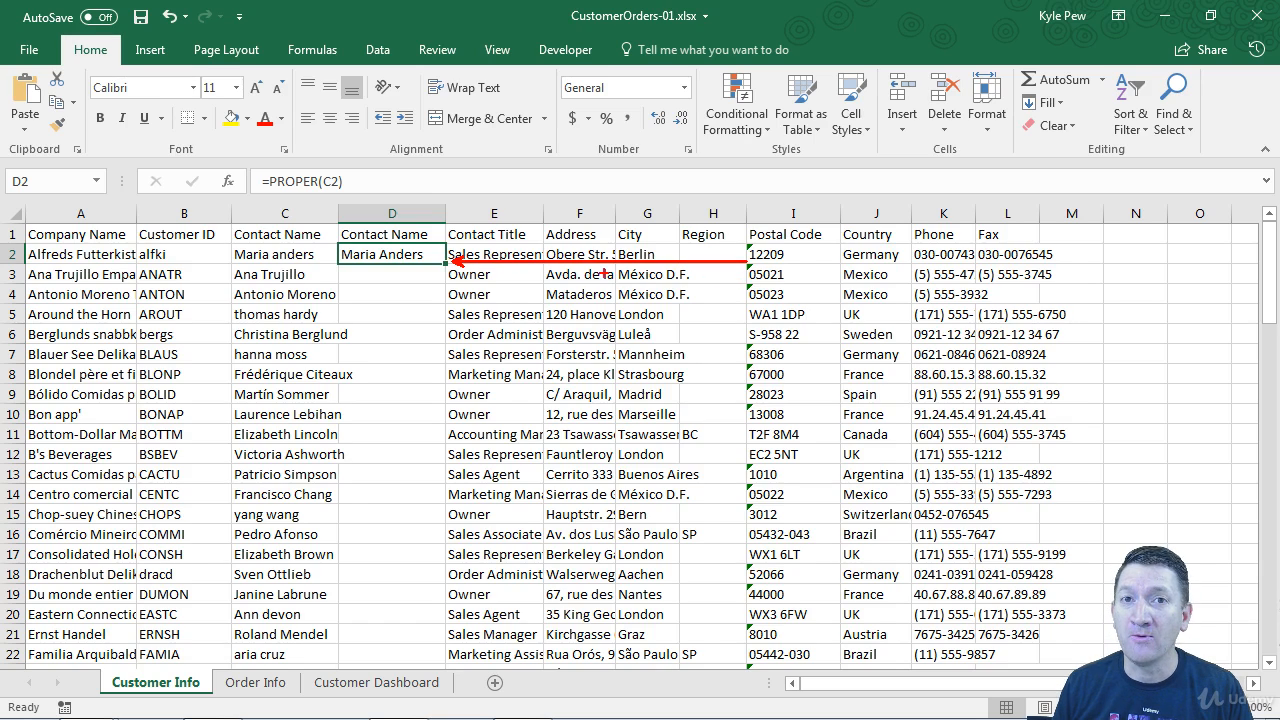
{"action": "left_click_drag", "start_coordinate": [438, 258], "coordinate": [455, 278]}
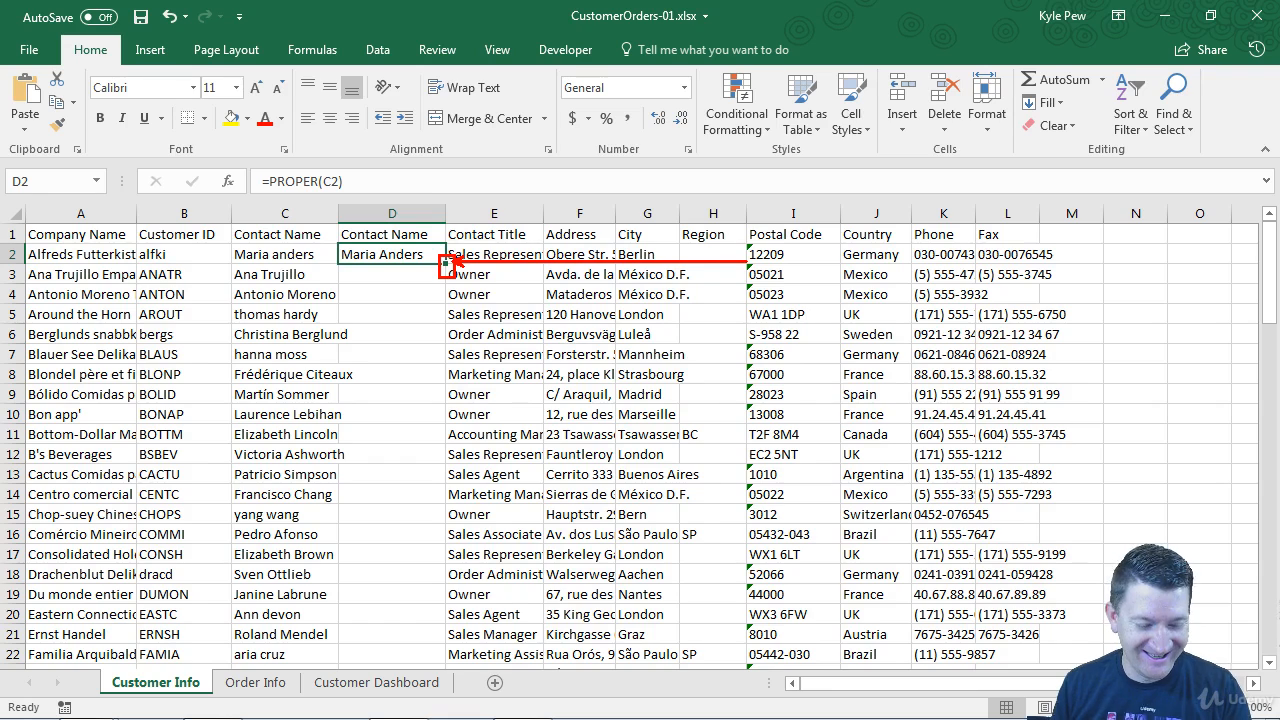
{"action": "key", "text": "Escape"}
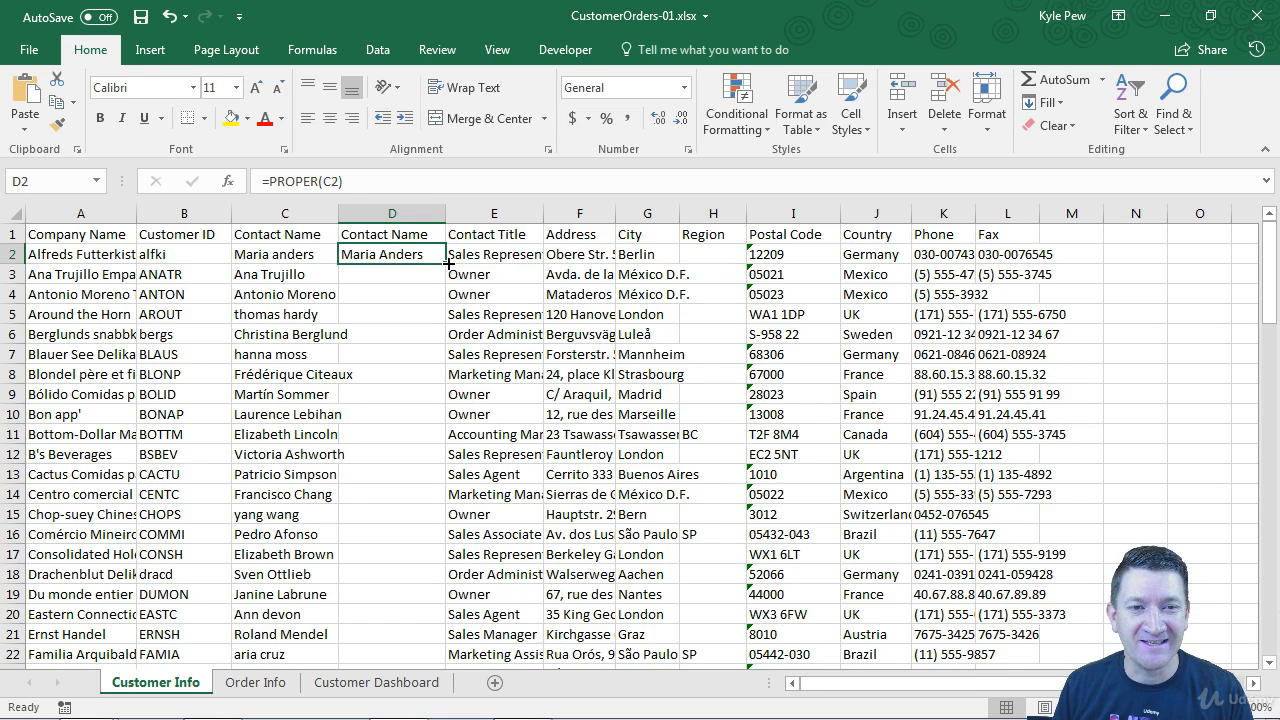
{"action": "double_click", "coordinate": [447, 262]}
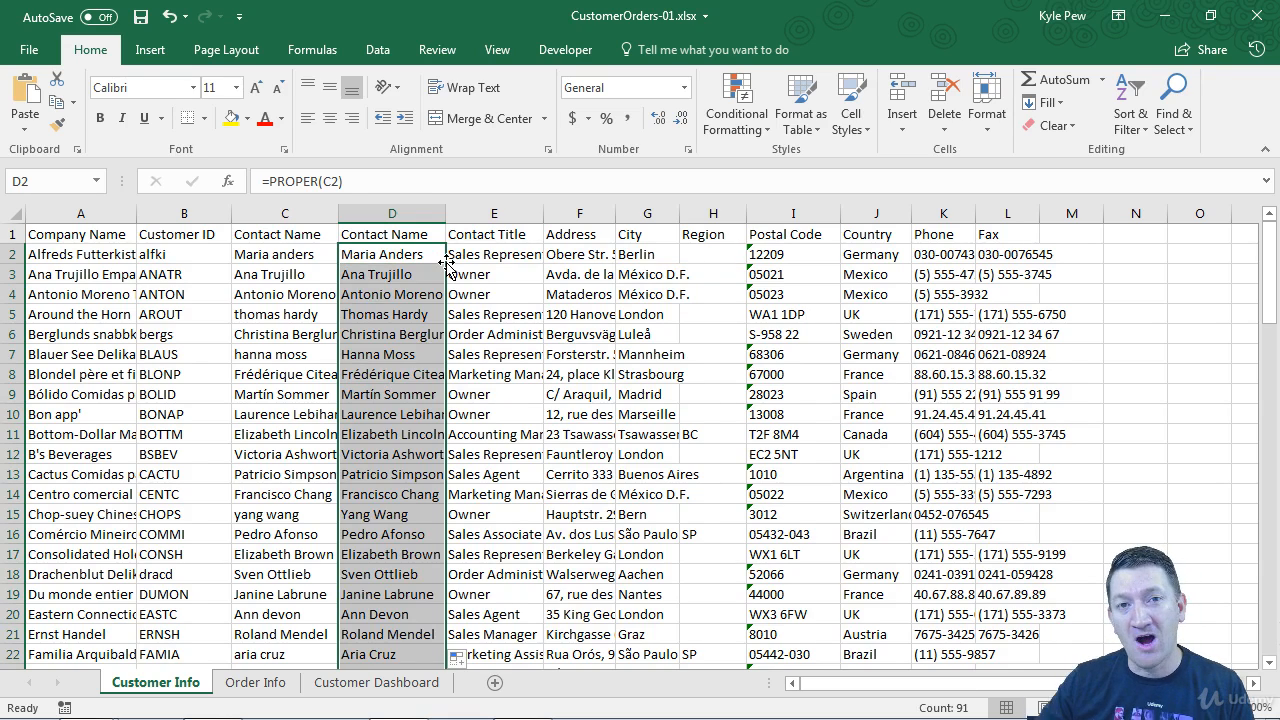
{"action": "left_click", "coordinate": [416, 254]}
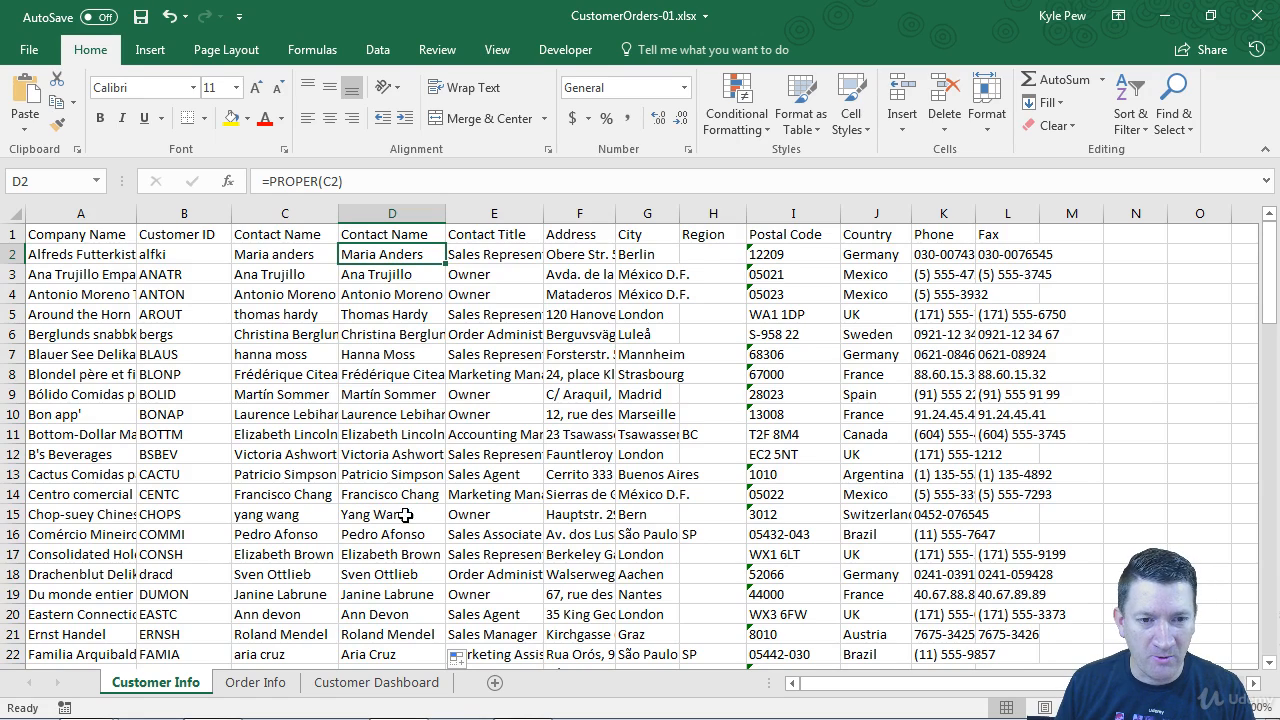
{"action": "scroll", "coordinate": [395, 538], "scroll_direction": "down", "scroll_amount": 3}
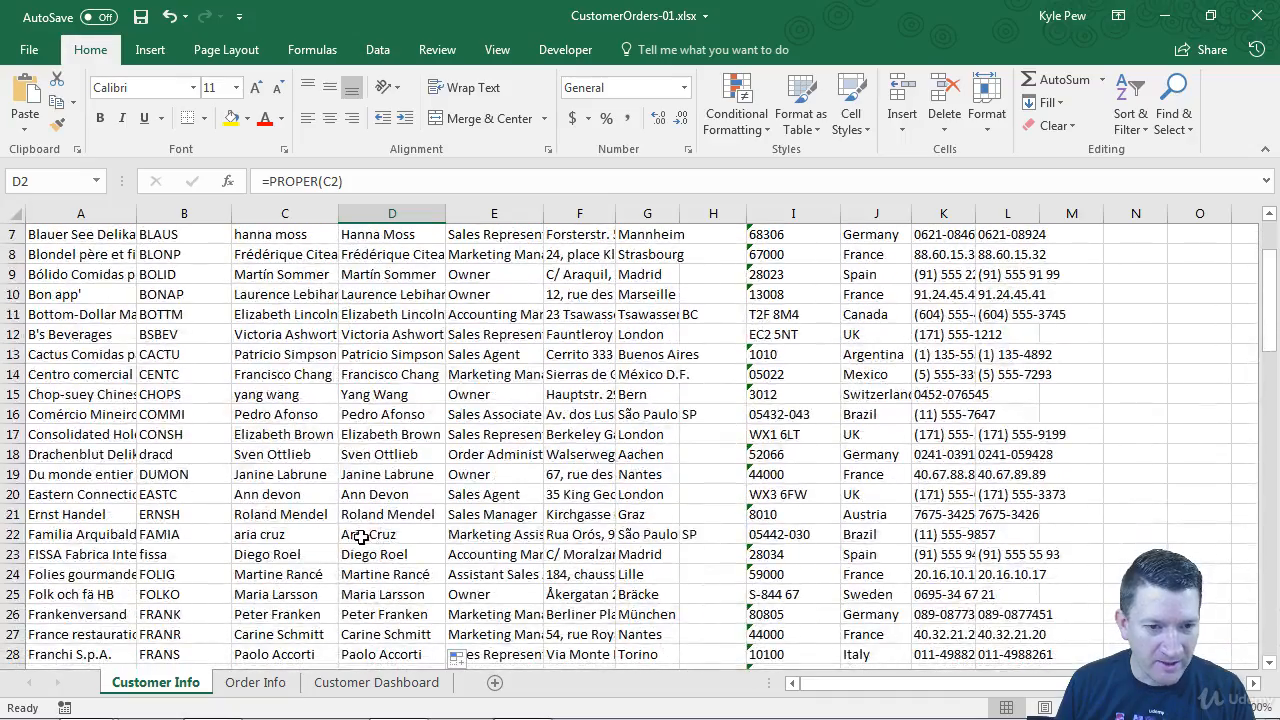
{"action": "scroll", "coordinate": [362, 547], "scroll_direction": "down", "scroll_amount": 7}
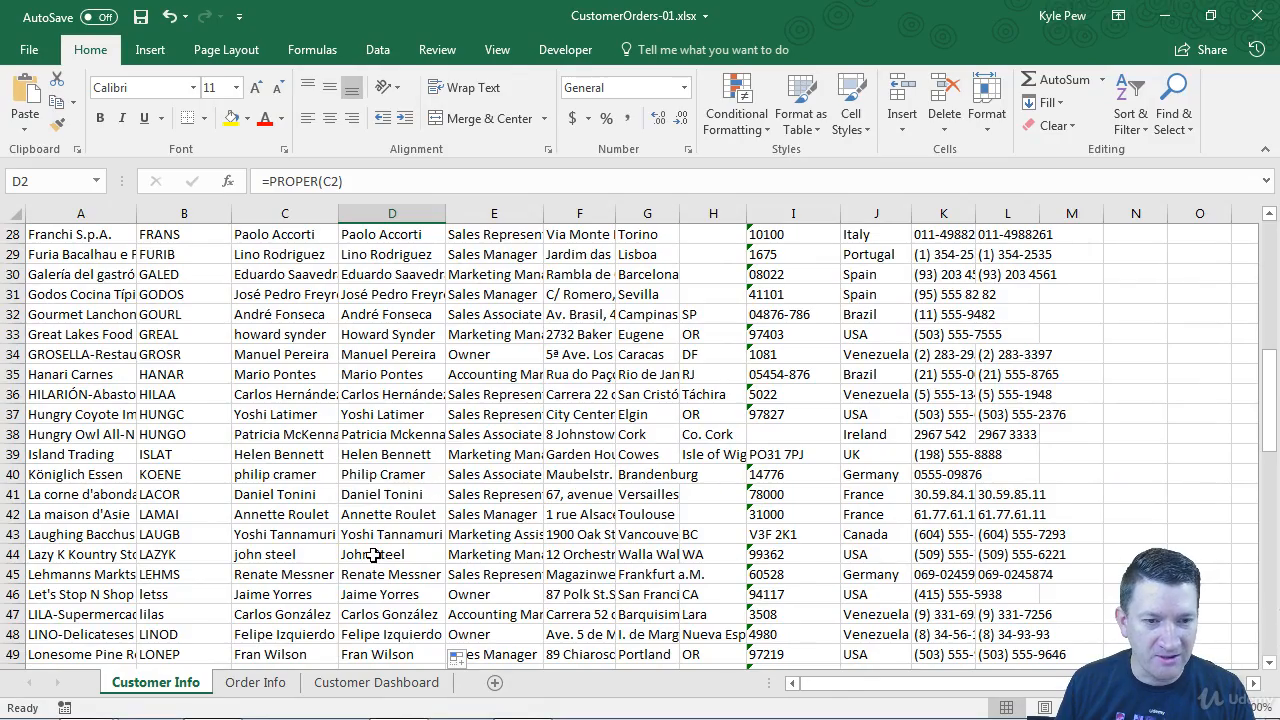
{"action": "scroll", "coordinate": [368, 555], "scroll_direction": "down", "scroll_amount": 3}
{"action": "scroll", "coordinate": [372, 555], "scroll_direction": "down", "scroll_amount": 6}
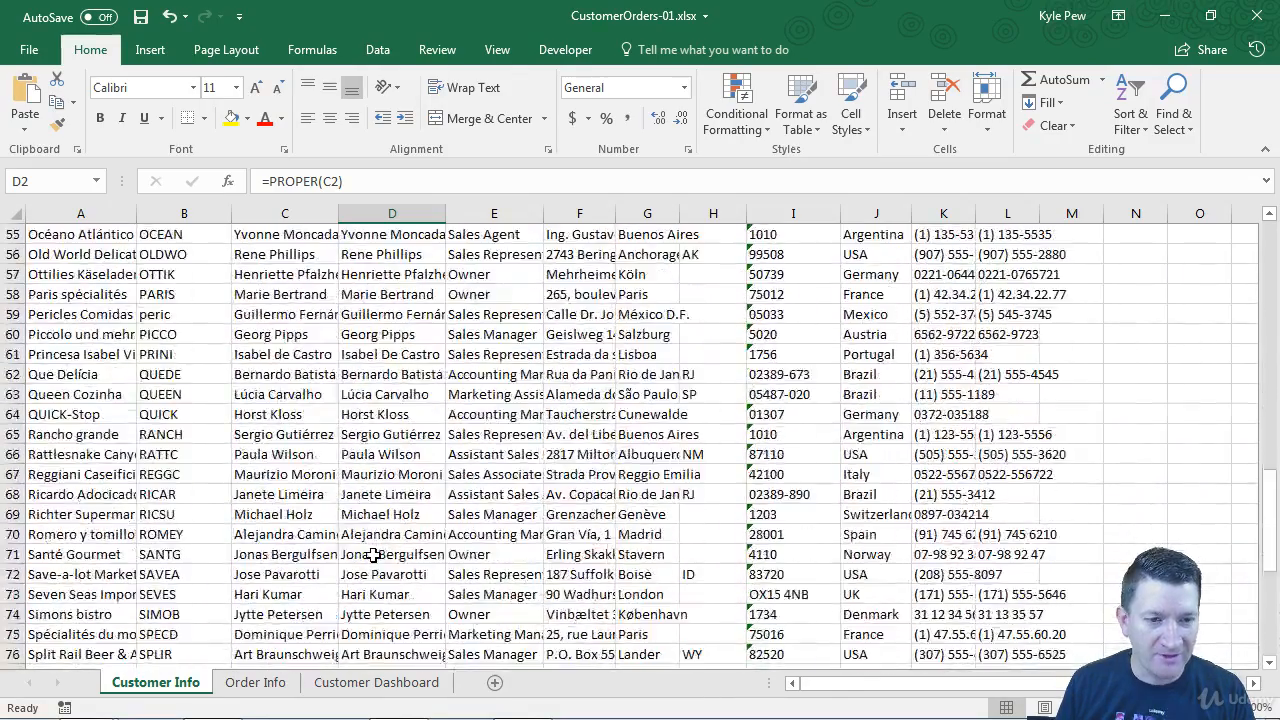
{"action": "scroll", "coordinate": [372, 555], "scroll_direction": "up", "scroll_amount": 18}
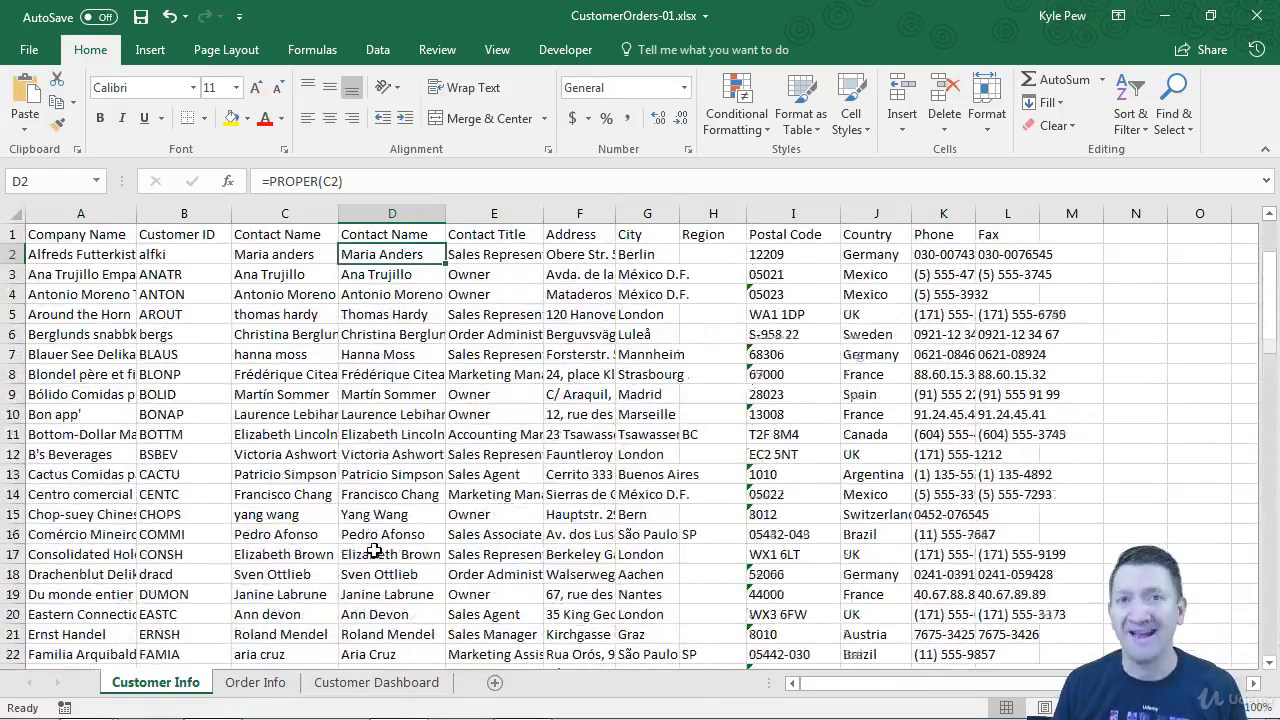
{"action": "double_click", "coordinate": [421, 254]}
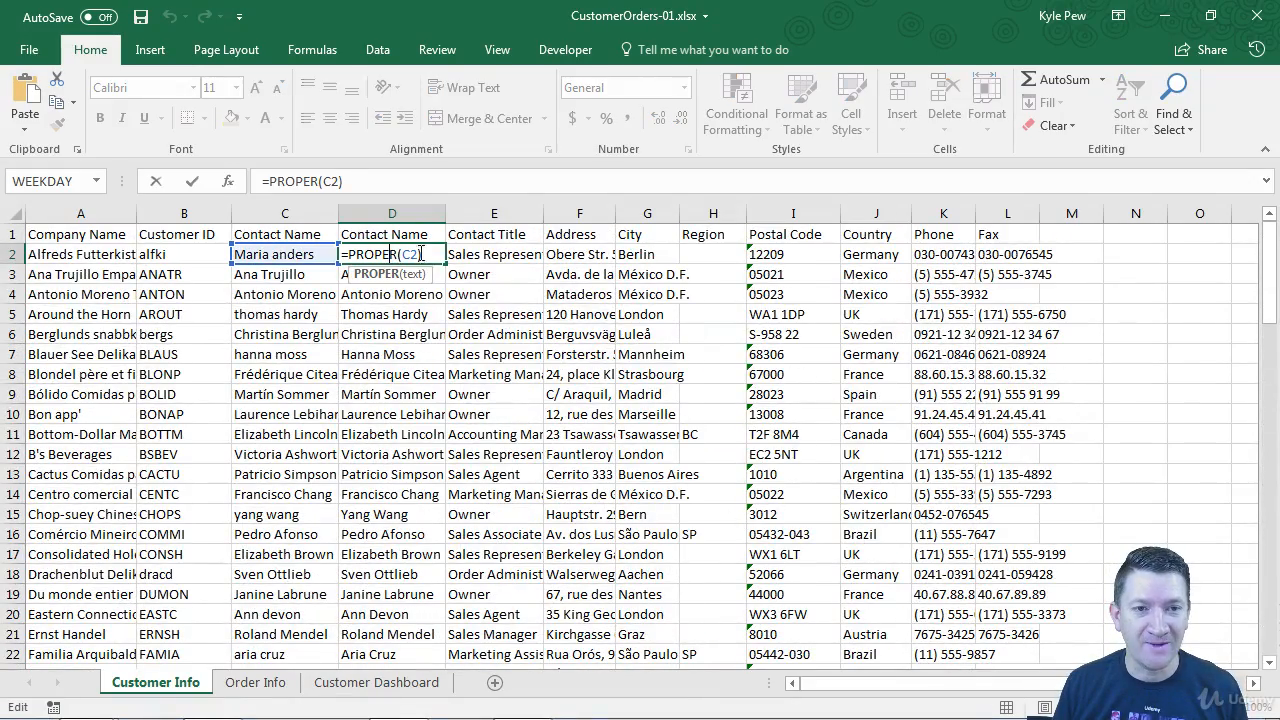
{"action": "left_click", "coordinate": [437, 254]}
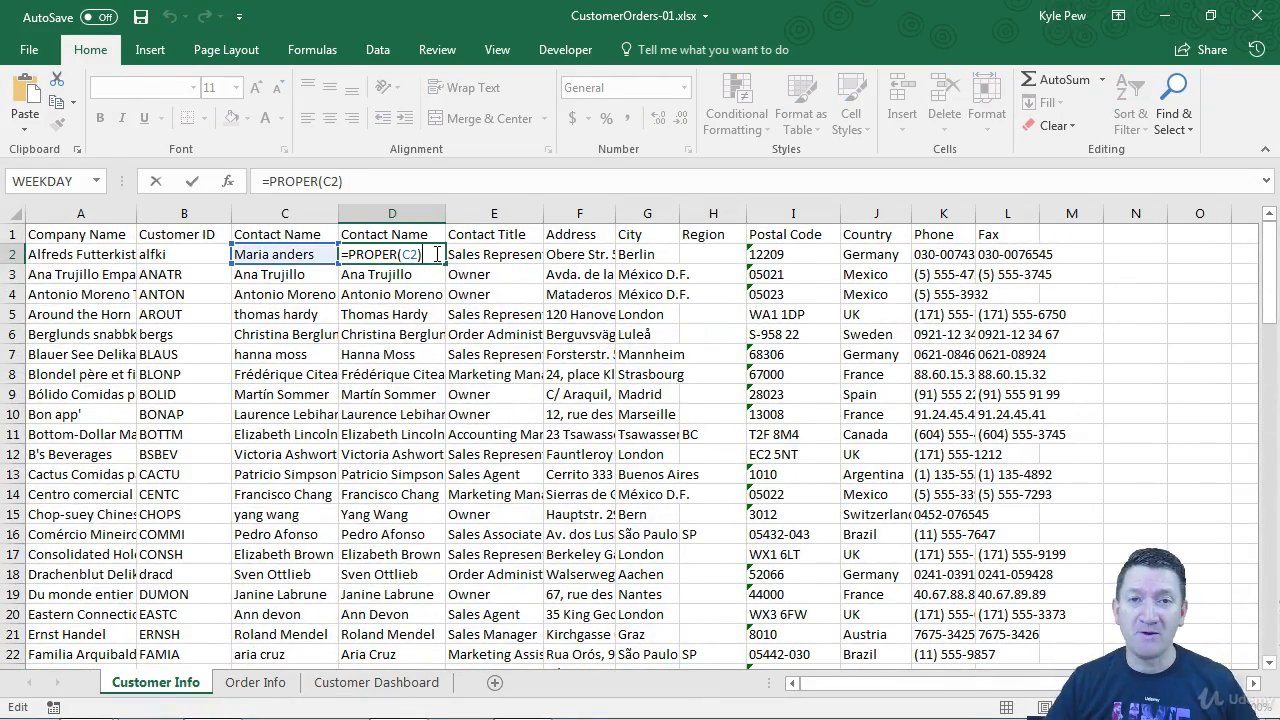